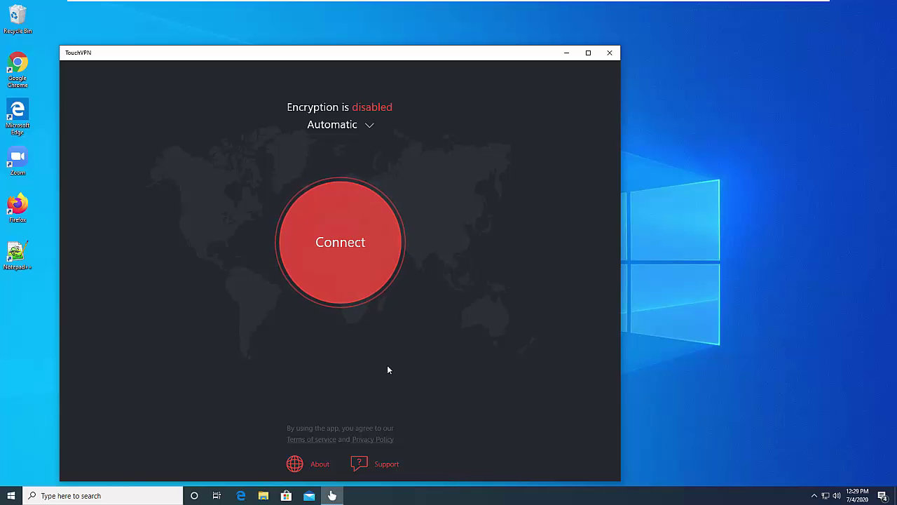
# - Try to connect TouchVPN using the Automatic location, and close its window
pyautogui.click(351, 254)
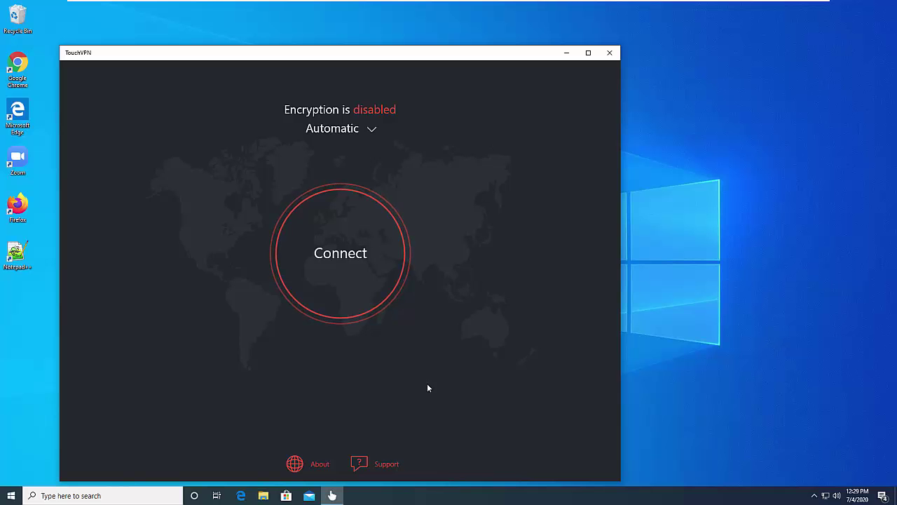
pyautogui.click(610, 52)
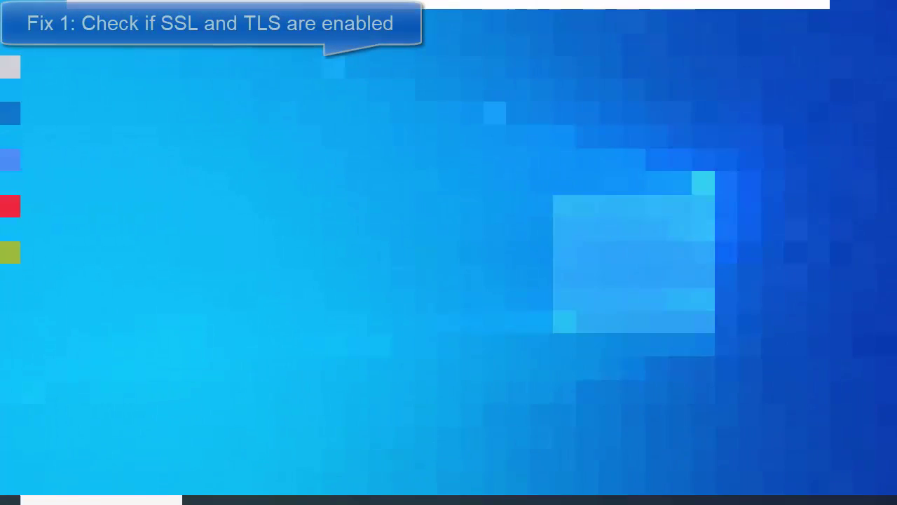
# - Open Internet Options from the Network and Internet category of Control Panel
pyautogui.click(121, 494)
pyautogui.write('control panel')
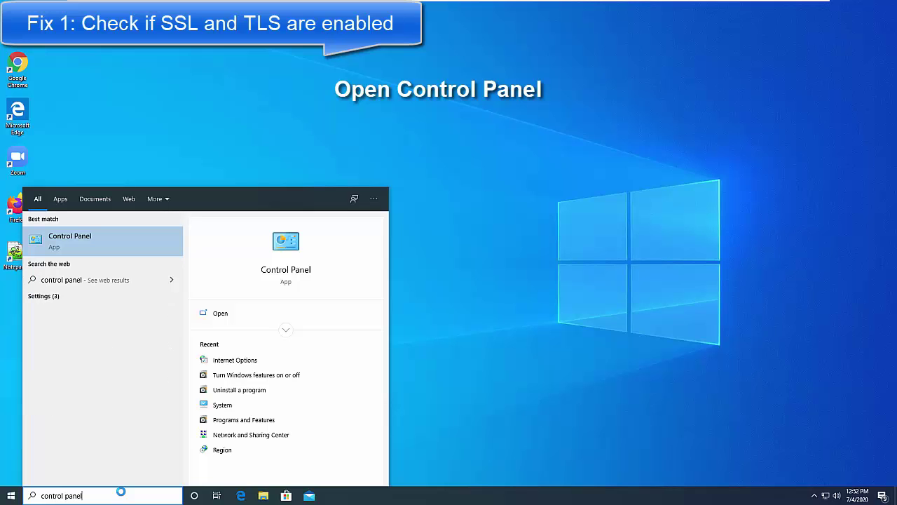
pyautogui.click(90, 235)
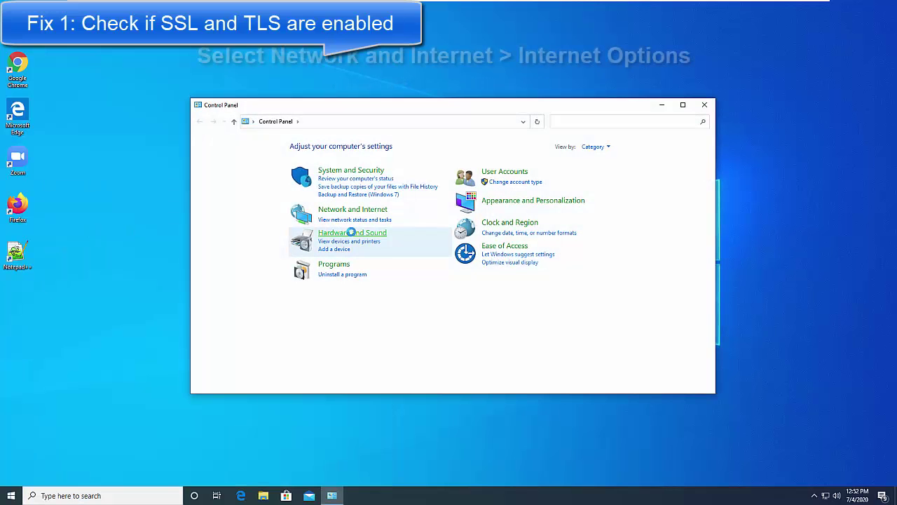
pyautogui.click(356, 209)
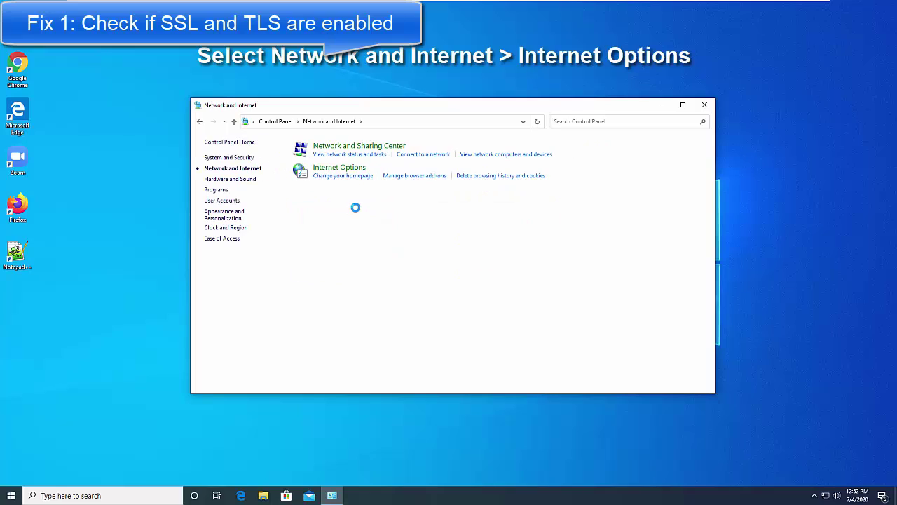
pyautogui.click(350, 170)
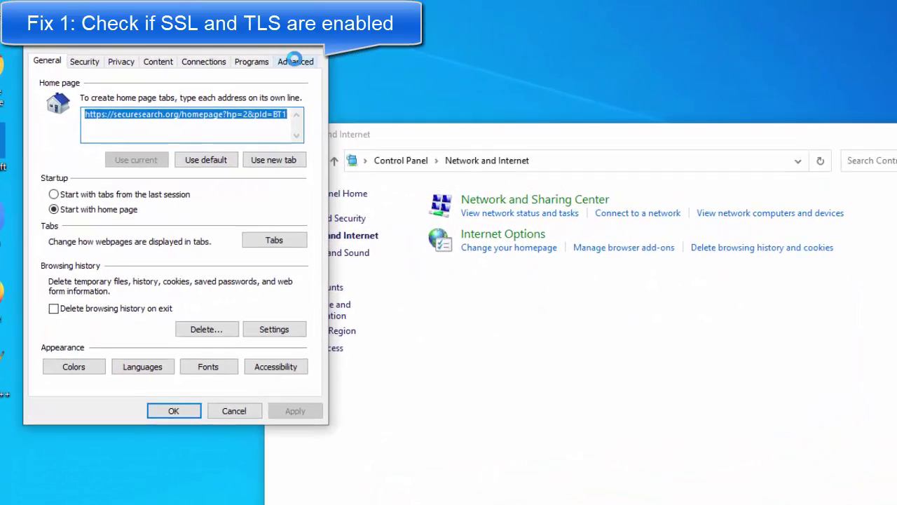
# - Enable SSL 3.0, TLS 1.0, TLS 1.1 and TLS 1.2 in the advanced internet settings, apply the change, and close Control Panel
pyautogui.click(295, 61)
pyautogui.moveTo(297, 114); pyautogui.dragTo(301, 236)
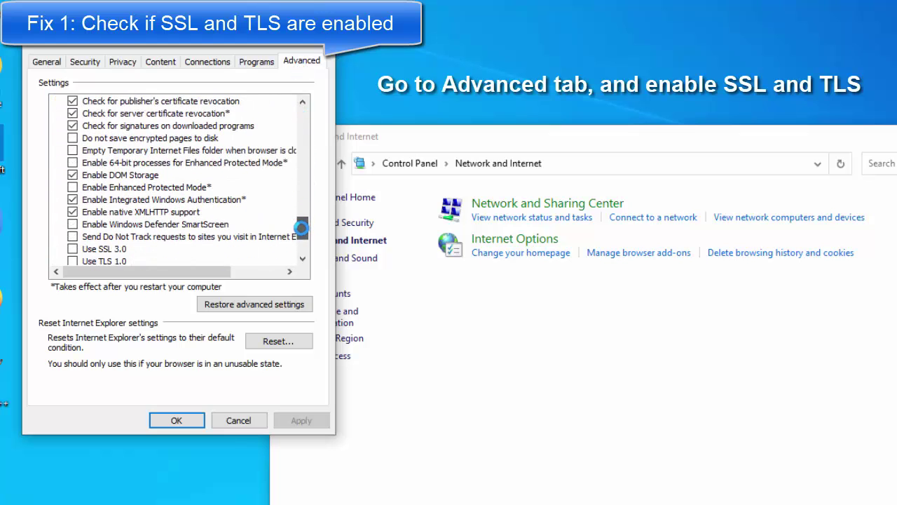
pyautogui.click(73, 224)
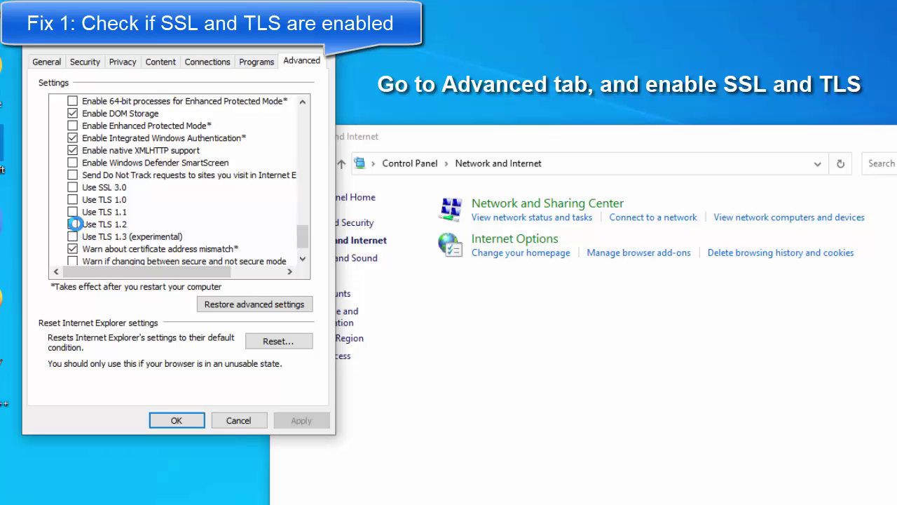
pyautogui.click(73, 212)
pyautogui.click(72, 199)
pyautogui.click(72, 187)
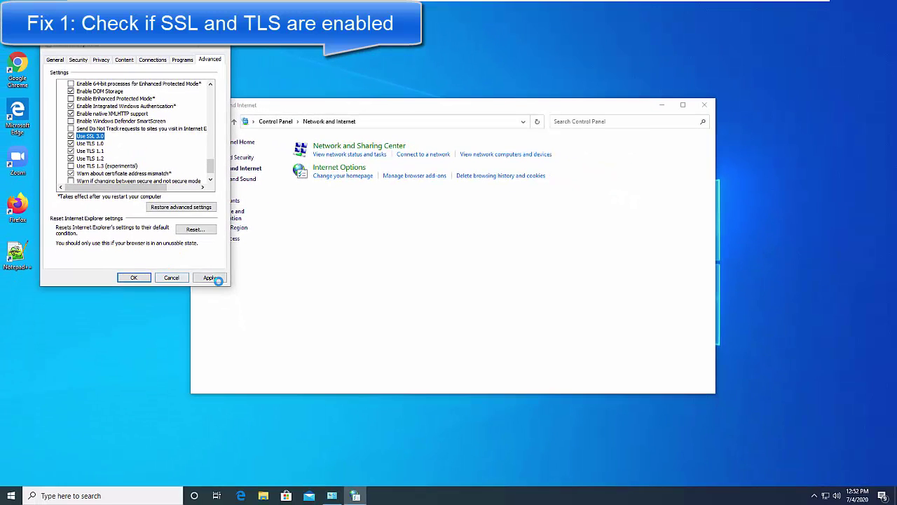
pyautogui.click(302, 420)
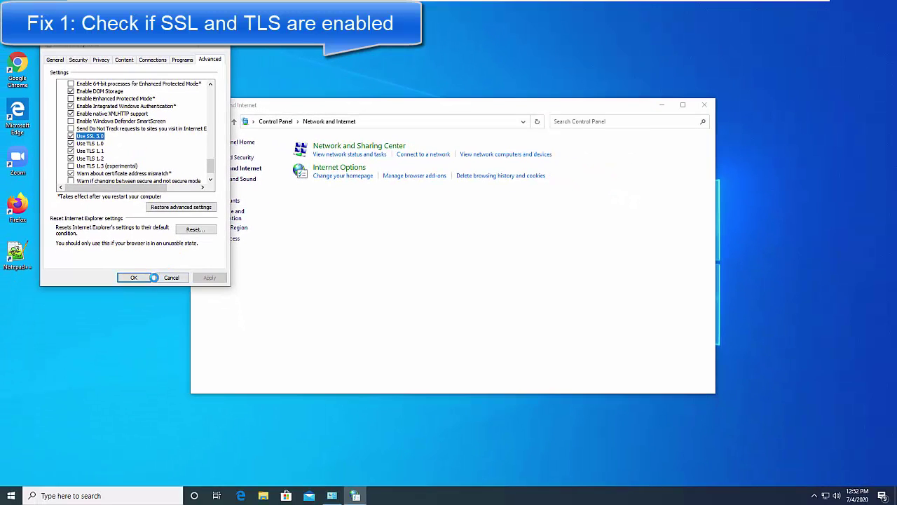
pyautogui.click(148, 277)
pyautogui.click(704, 105)
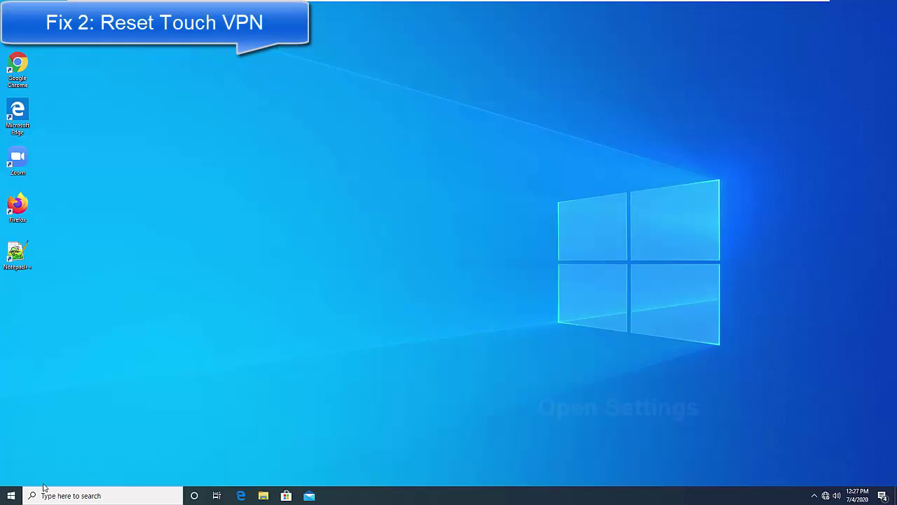
# - Open the advanced options of TouchVPN from the installed apps list in Windows Settings
pyautogui.click(11, 495)
pyautogui.click(12, 452)
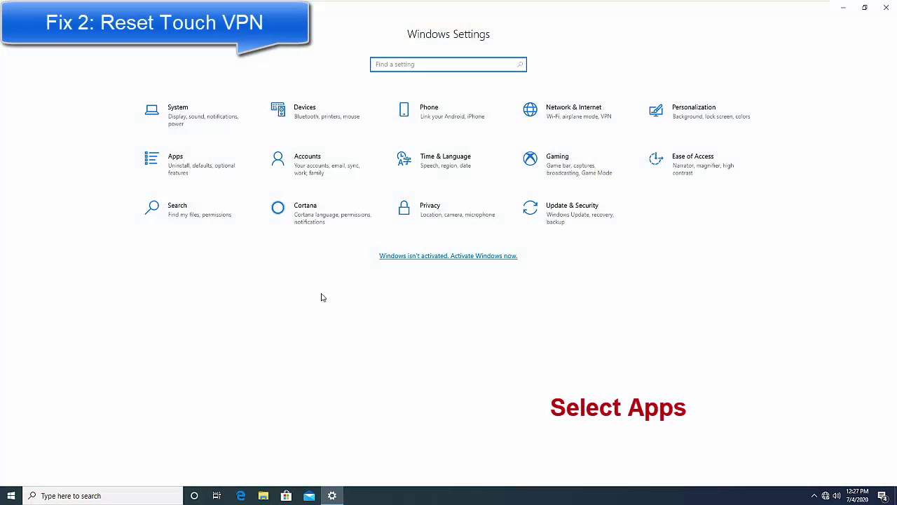
pyautogui.click(175, 168)
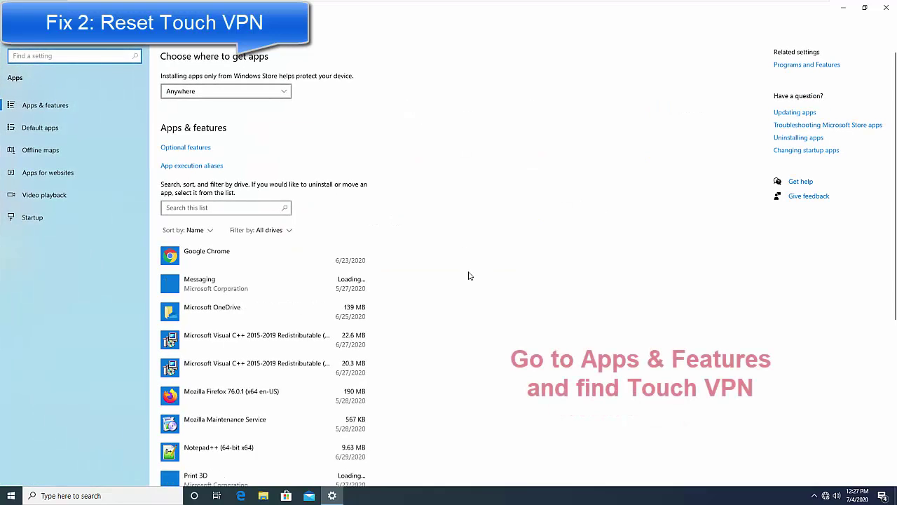
pyautogui.scroll(-5, 425, 292)
pyautogui.scroll(-5, 419, 300)
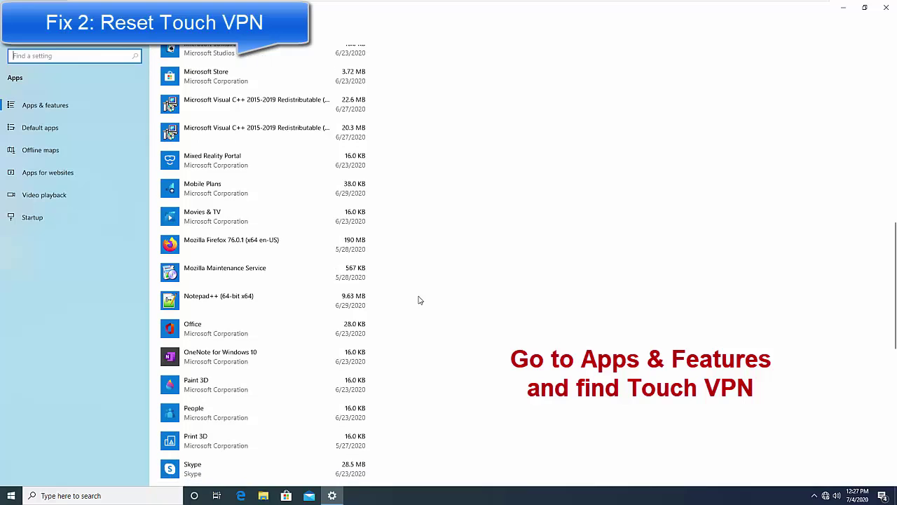
pyautogui.scroll(-3, 419, 300)
pyautogui.scroll(-2, 419, 300)
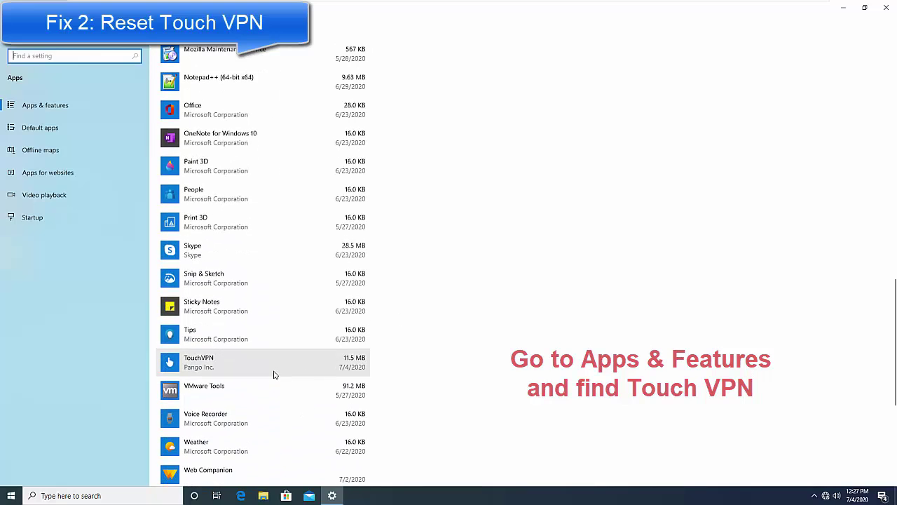
pyautogui.click(274, 369)
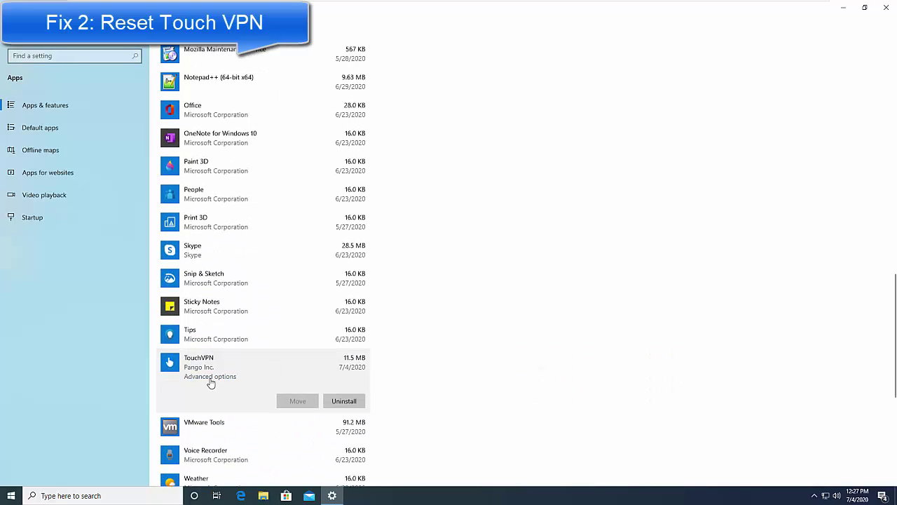
pyautogui.click(210, 376)
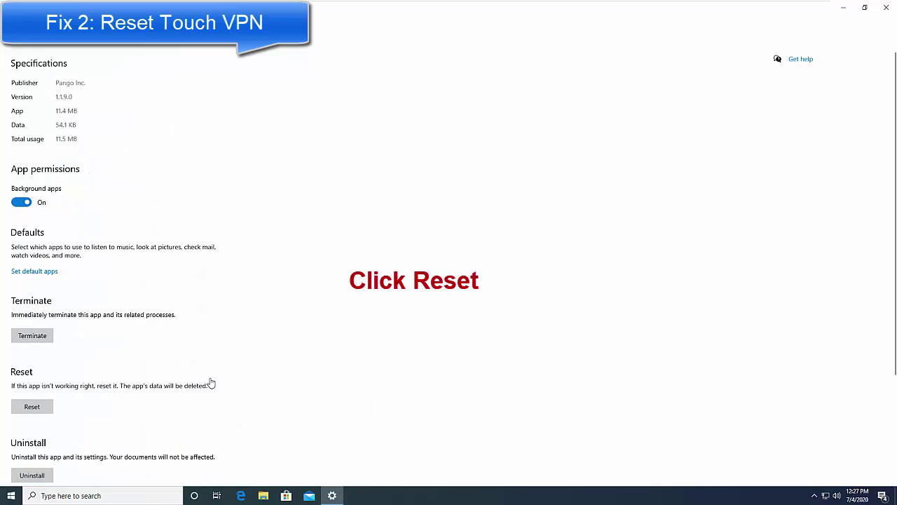
# - Reset the TouchVPN app, confirm deleting its data, and close Settings
pyautogui.scroll(-2, 159, 379)
pyautogui.click(43, 272)
pyautogui.click(111, 242)
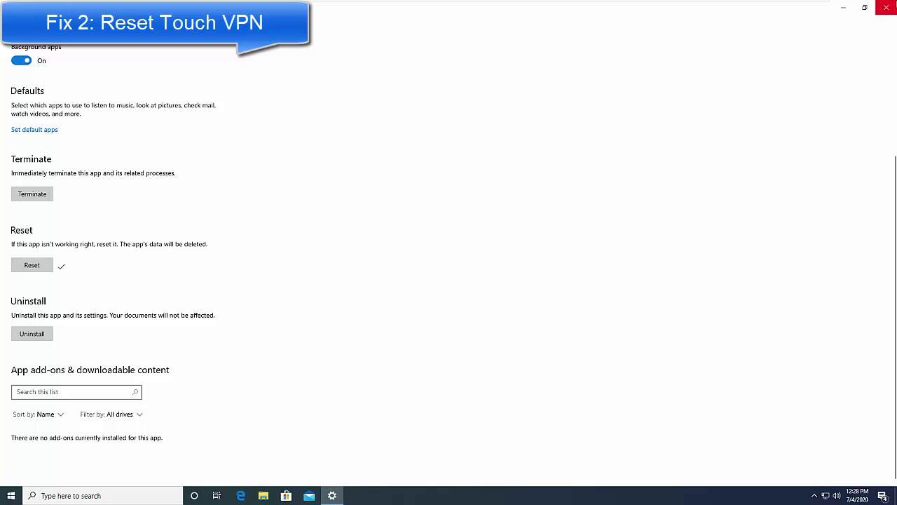
pyautogui.click(886, 7)
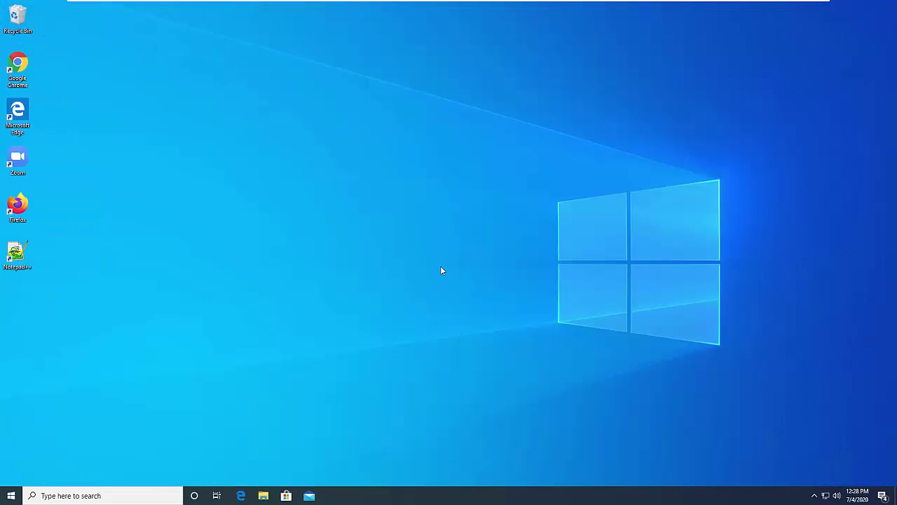
# - Search Windows for "device manager" and open Device Manager
pyautogui.click(88, 496)
pyautogui.write('devicem')
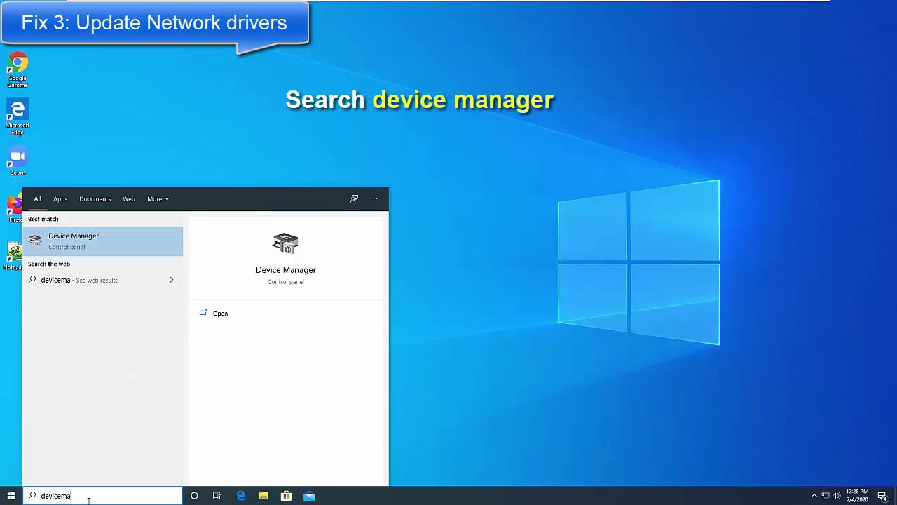
pyautogui.press('BackSpace')
pyautogui.write('manager')
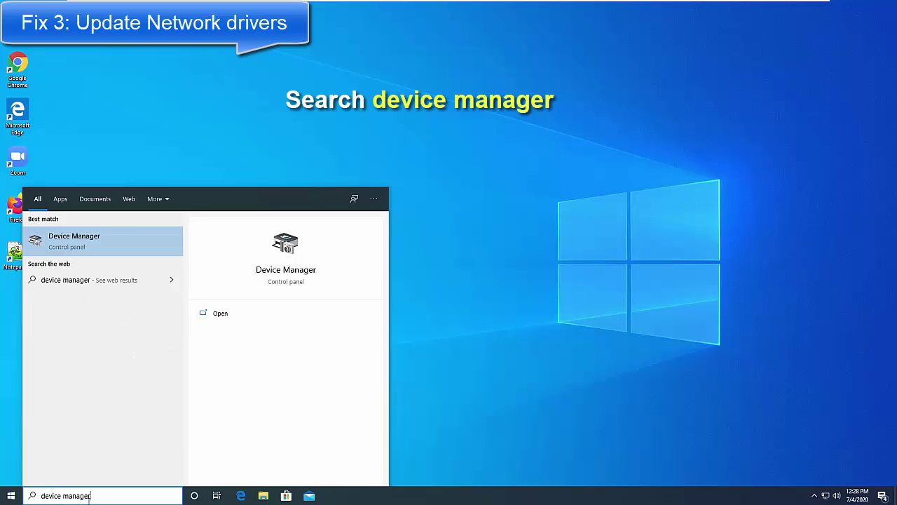
pyautogui.click(110, 245)
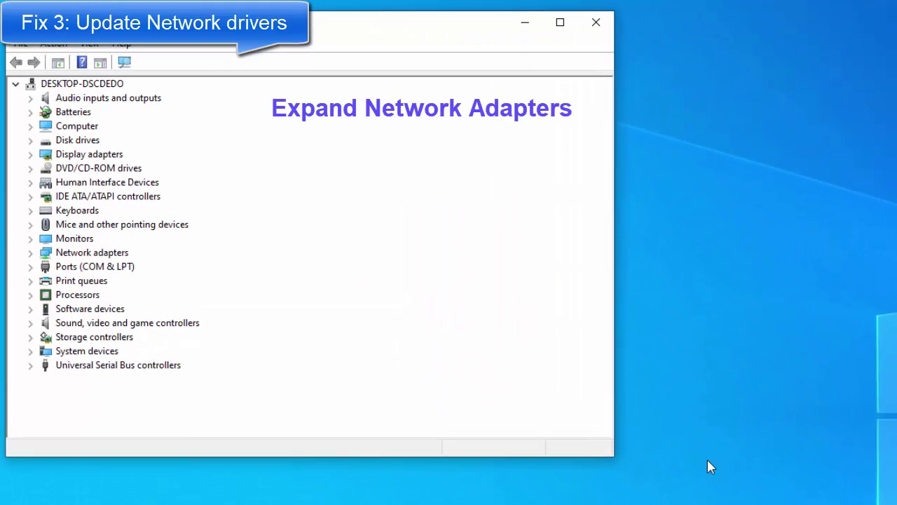
# - Expand the network adapters and uninstall the WAN Miniport (IP) device
pyautogui.doubleClick(106, 253)
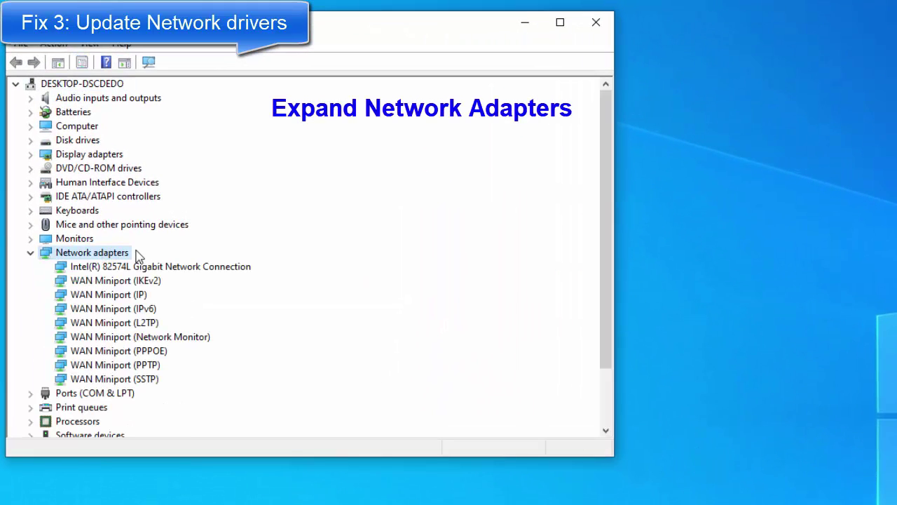
pyautogui.click(133, 295)
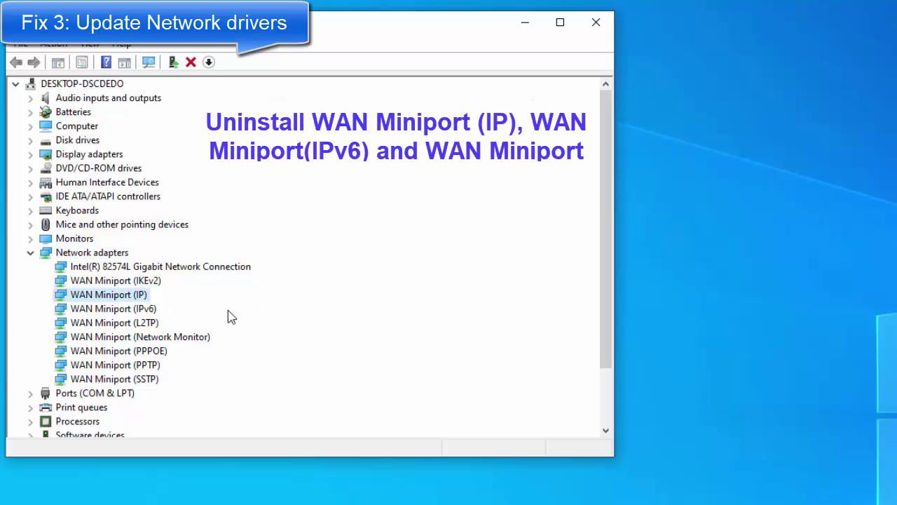
pyautogui.click(149, 310)
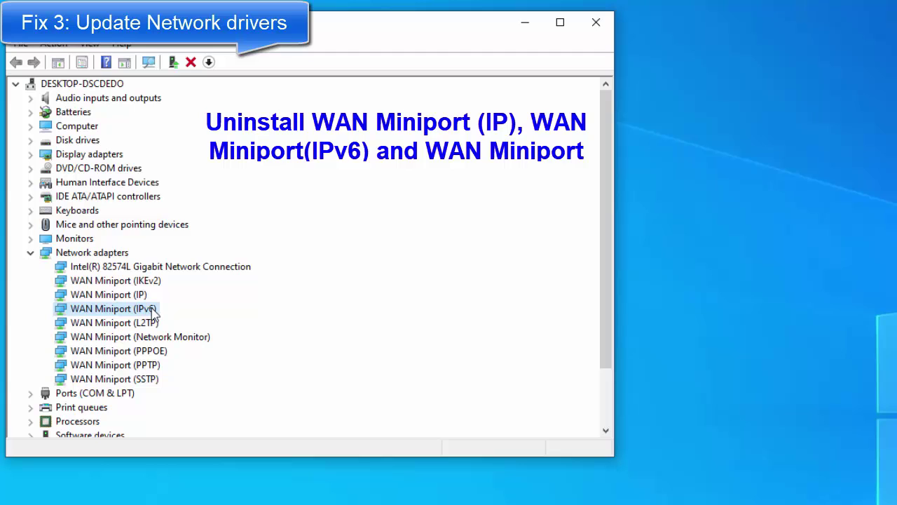
pyautogui.click(143, 296)
pyautogui.rightClick(145, 298)
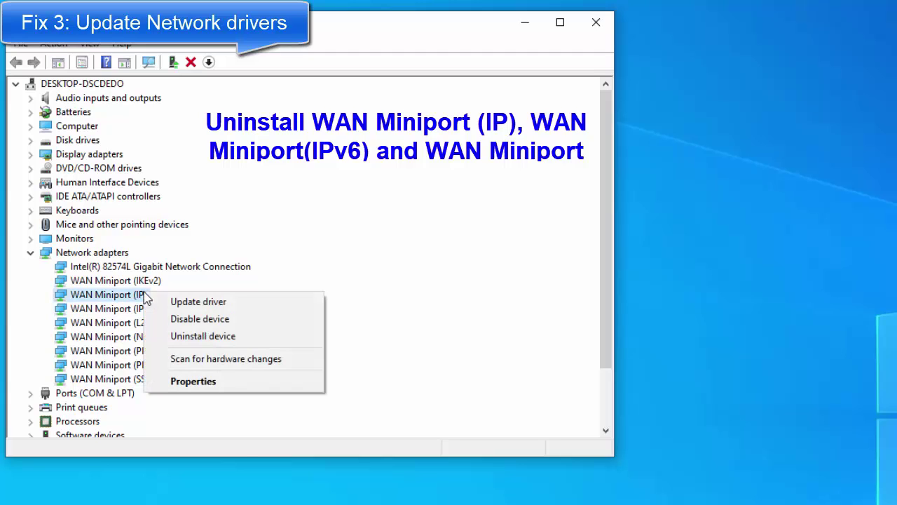
pyautogui.click(249, 336)
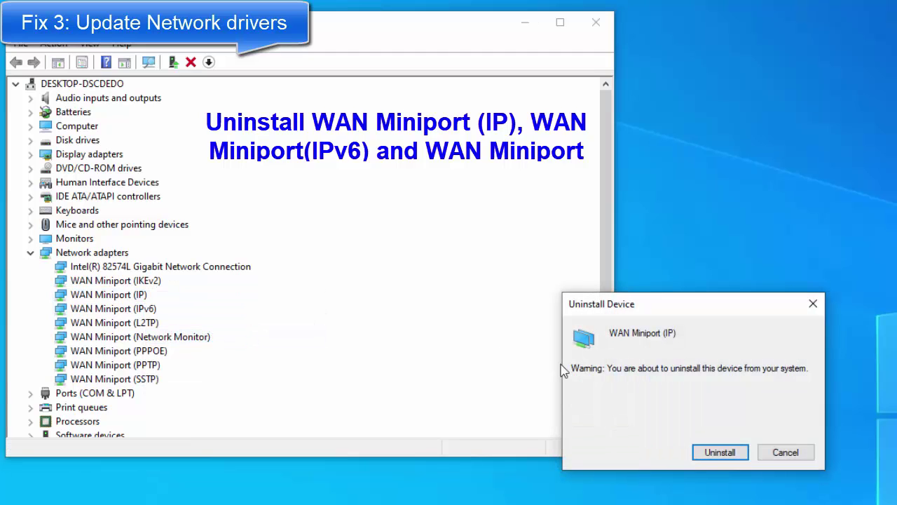
pyautogui.click(716, 456)
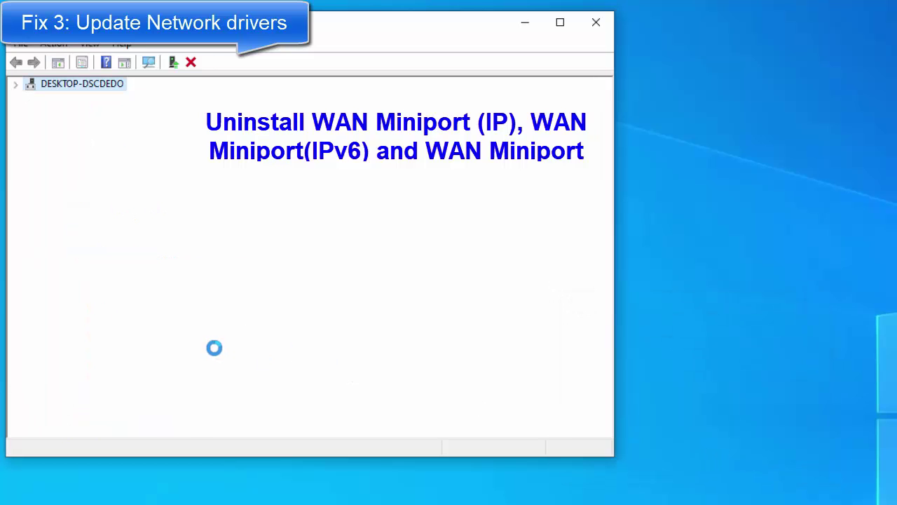
# - Uninstall the WAN Miniport (IPv6) device from the network adapters
pyautogui.click(148, 297)
pyautogui.rightClick(150, 297)
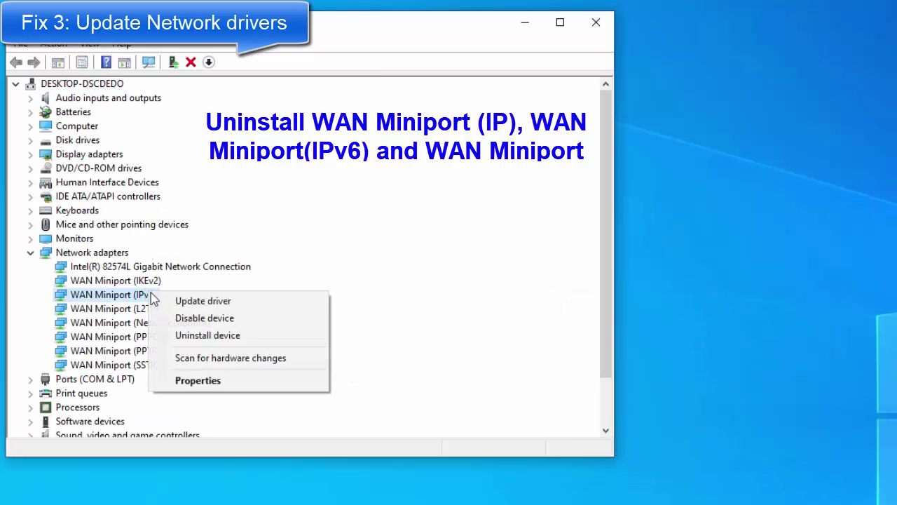
pyautogui.click(242, 335)
pyautogui.click(722, 454)
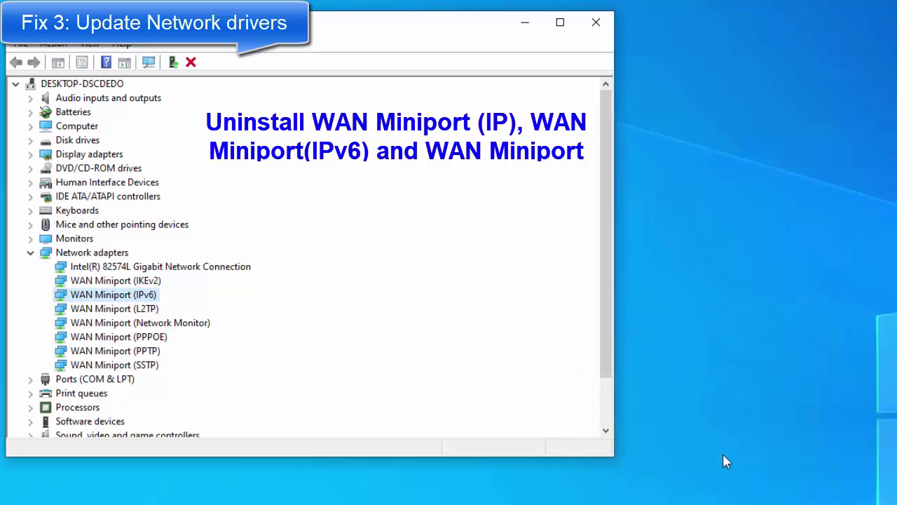
# - Uninstall the WAN Miniport (PPTP) device from the network adapters and close Device Manager
pyautogui.click(150, 338)
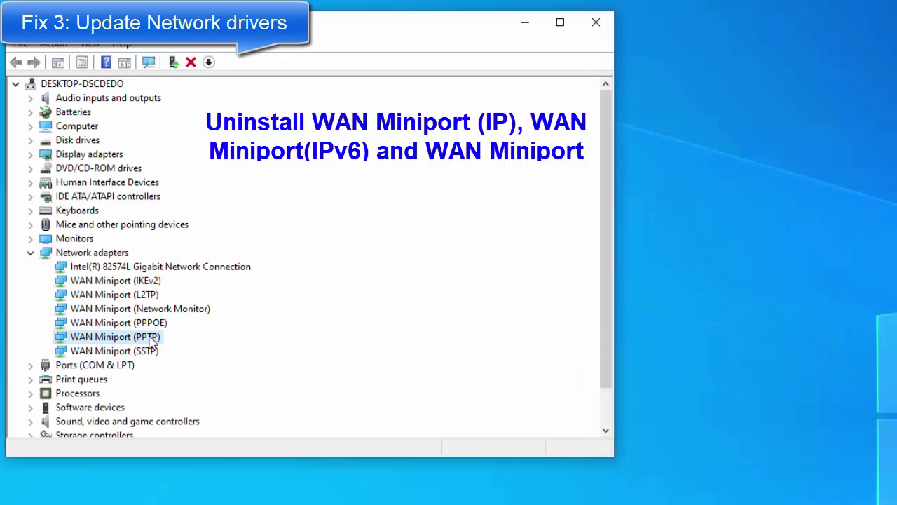
pyautogui.rightClick(150, 338)
pyautogui.click(222, 383)
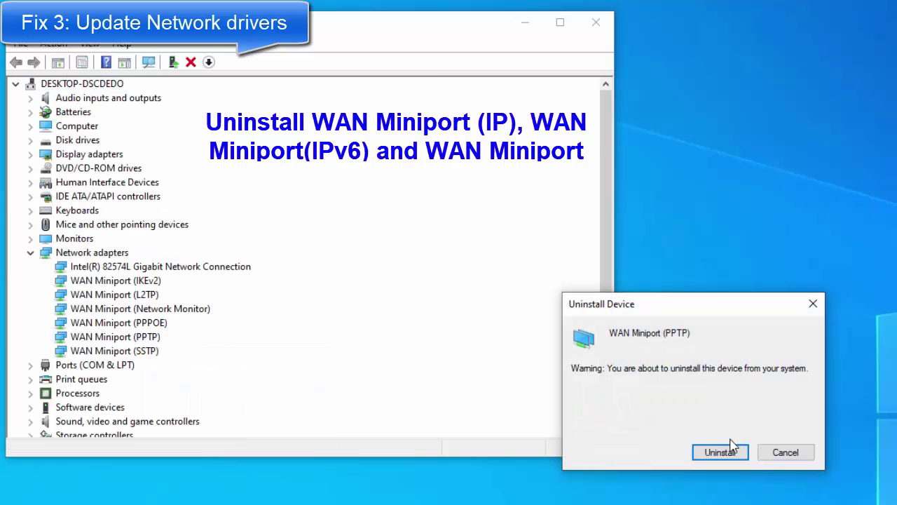
pyautogui.click(729, 454)
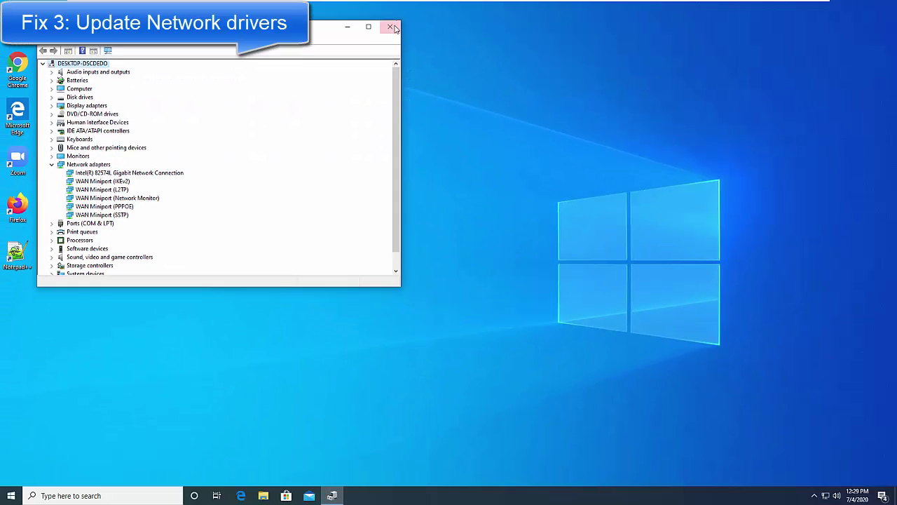
pyautogui.click(391, 26)
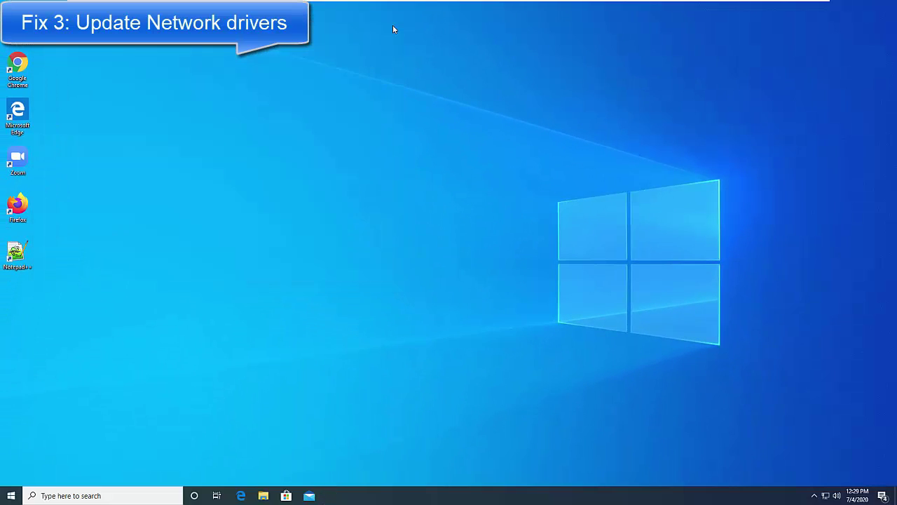
# - Restart the computer
pyautogui.click(11, 495)
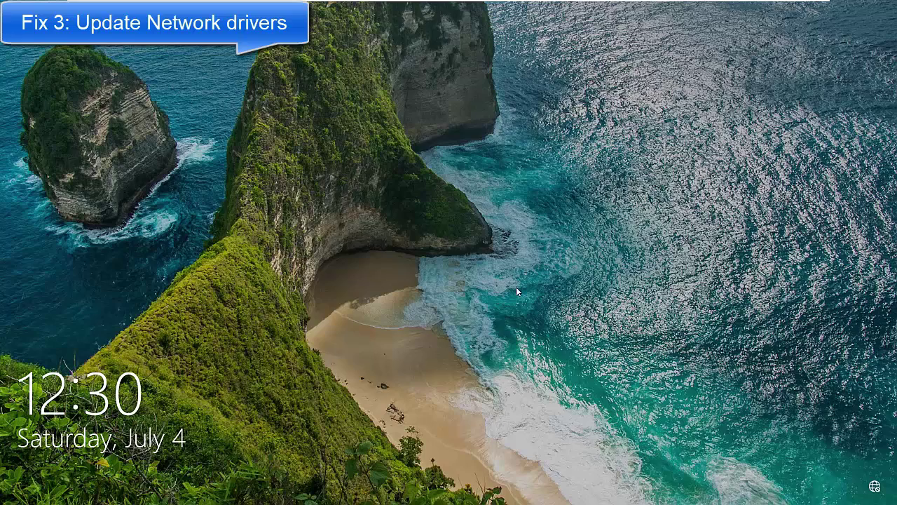
# - Sign in to Windows from the lock screen with the account password
pyautogui.click(576, 236)
pyautogui.write('••••')
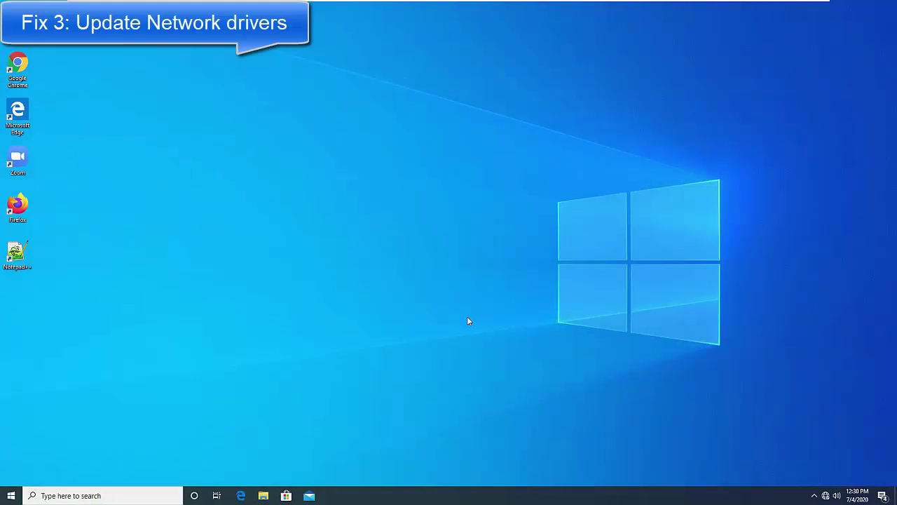
# - Open Windows Settings, find TouchVPN among the installed apps and show its advanced options
pyautogui.click(7, 494)
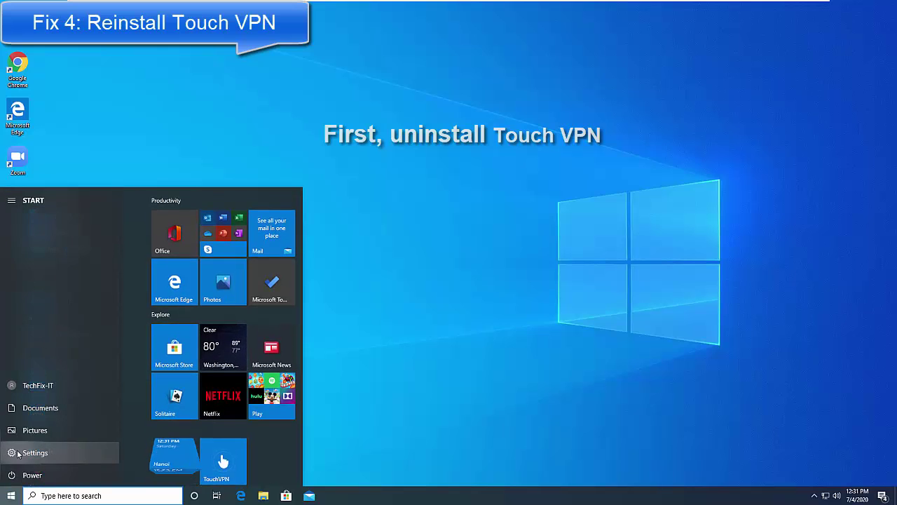
pyautogui.click(18, 452)
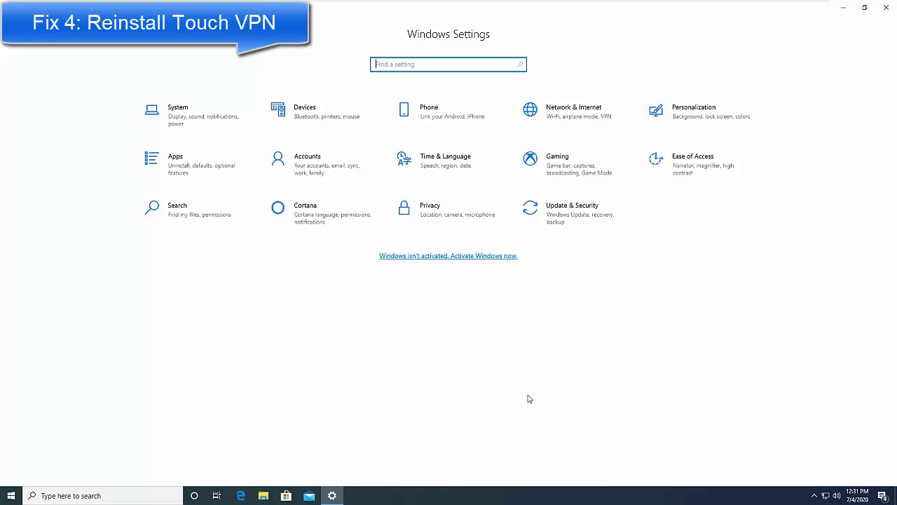
pyautogui.click(202, 173)
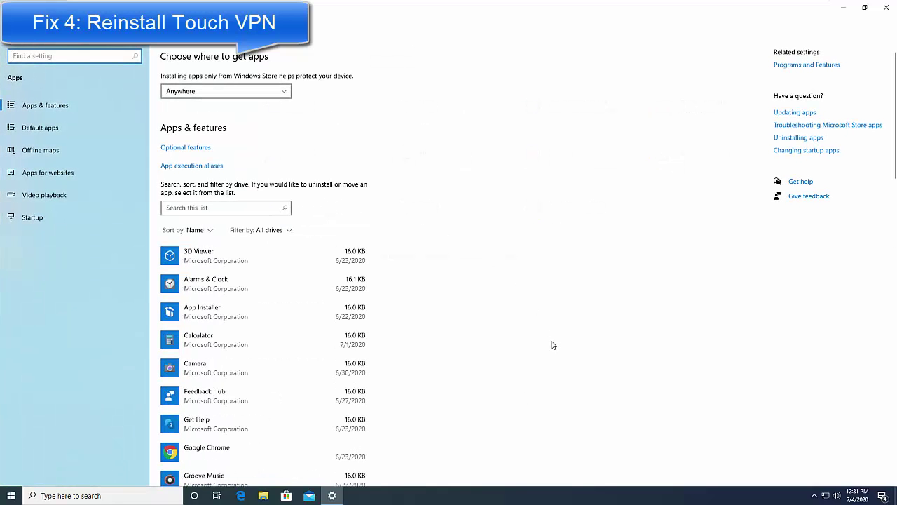
pyautogui.scroll(-5, 328, 345)
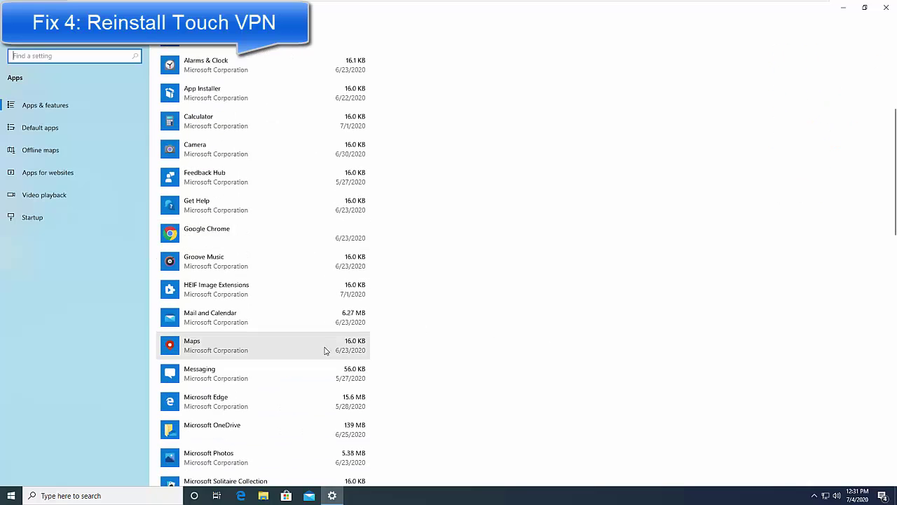
pyautogui.scroll(-10, 325, 350)
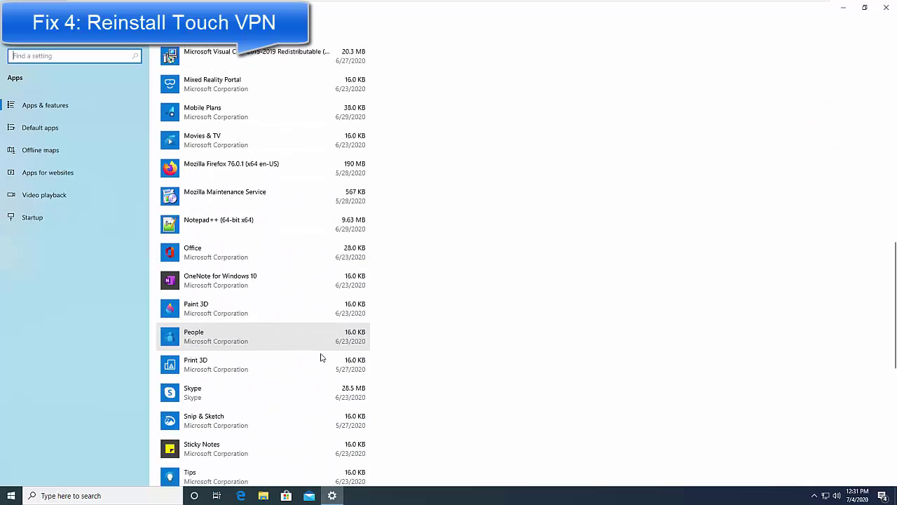
pyautogui.click(244, 292)
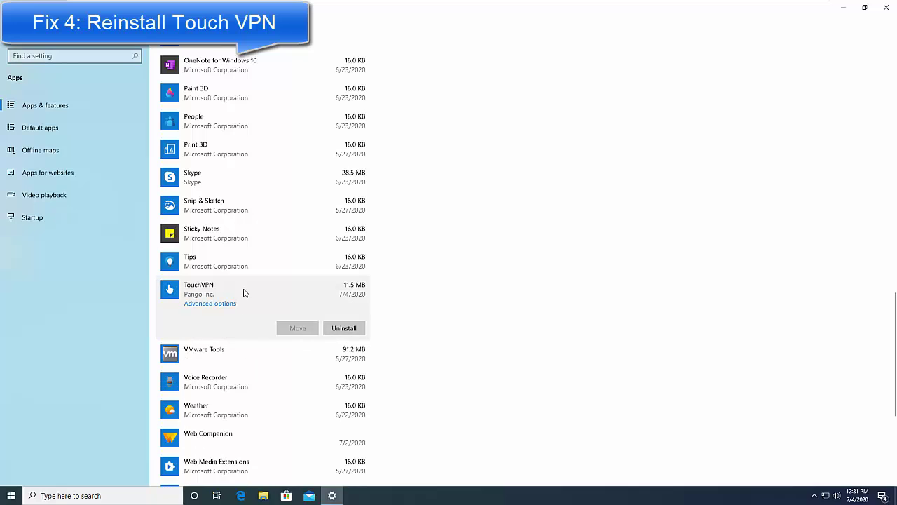
pyautogui.click(212, 303)
pyautogui.scroll(-3, 215, 356)
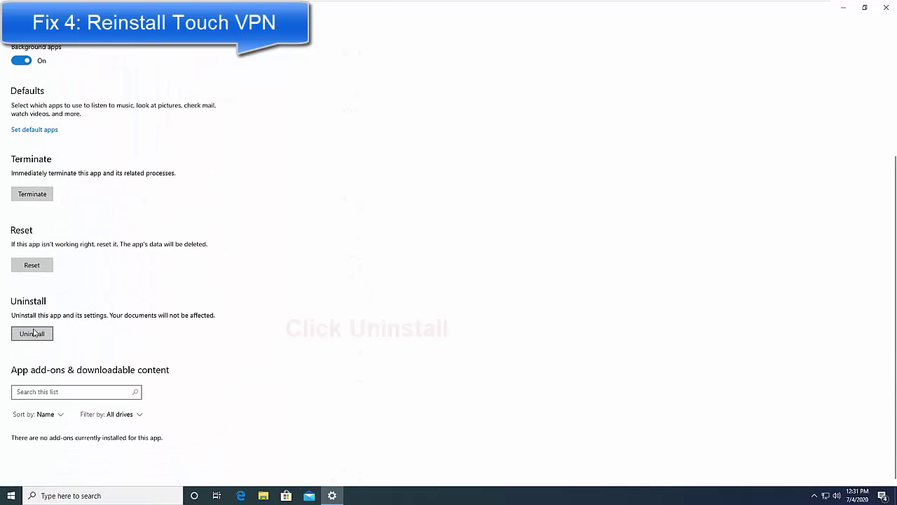
# - Uninstall TouchVPN from its advanced options and close Settings
pyautogui.click(33, 334)
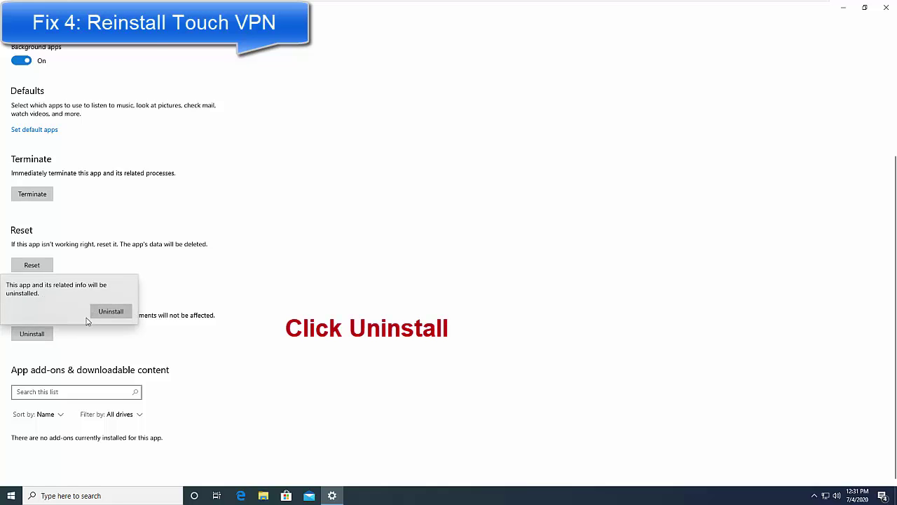
pyautogui.click(112, 311)
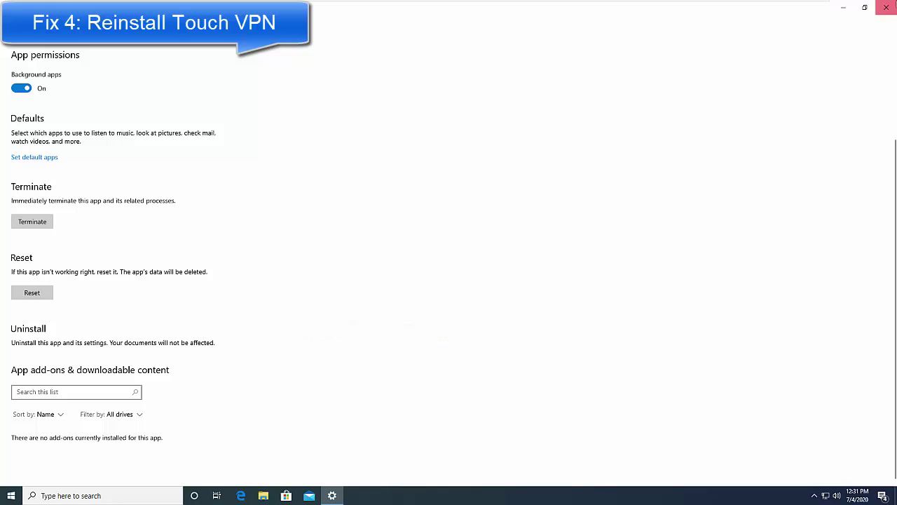
pyautogui.click(888, 8)
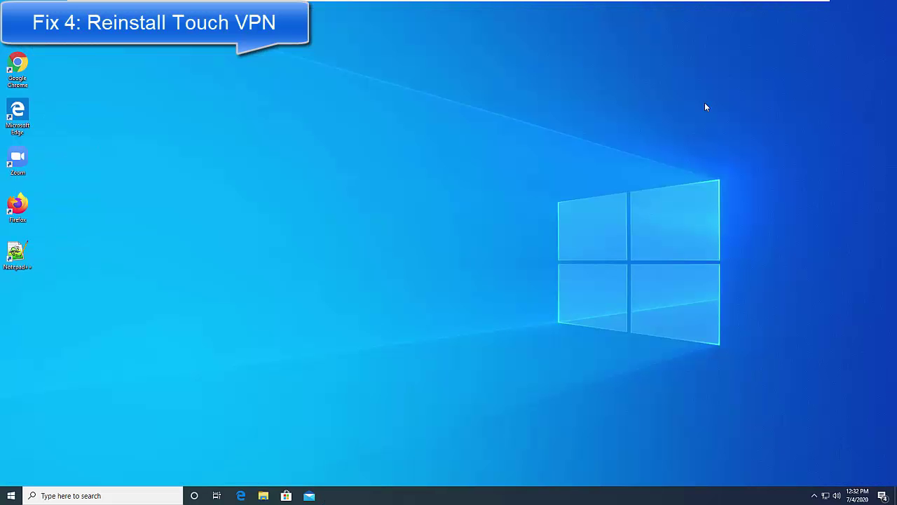
# - Search Windows for "store" and open Microsoft Store
pyautogui.click(111, 496)
pyautogui.write('s')
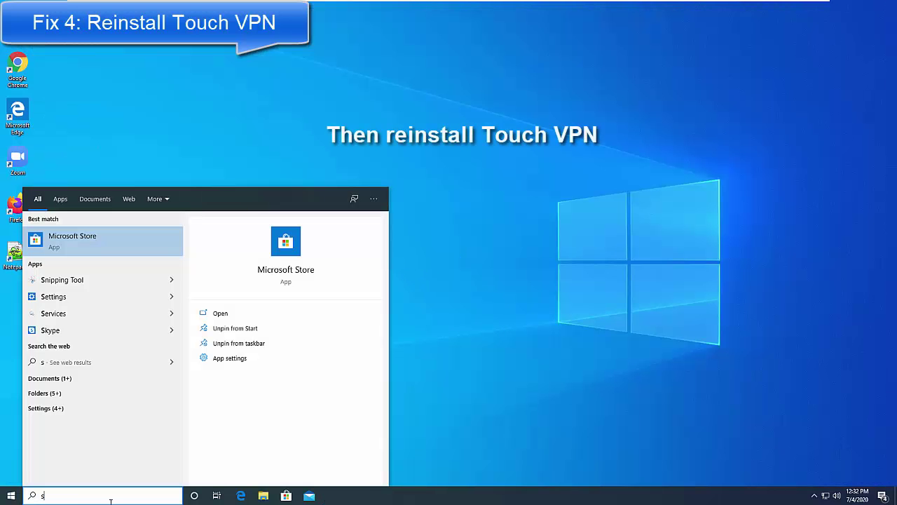
pyautogui.write('tore')
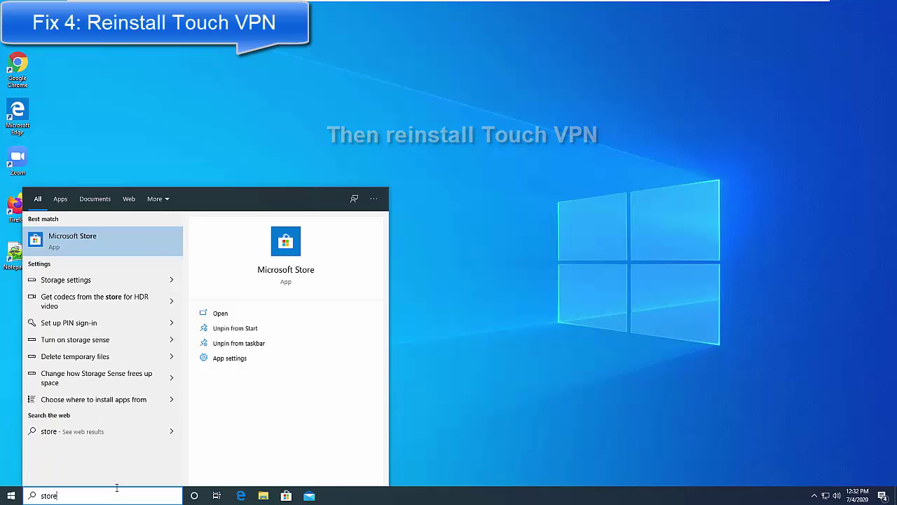
pyautogui.click(124, 242)
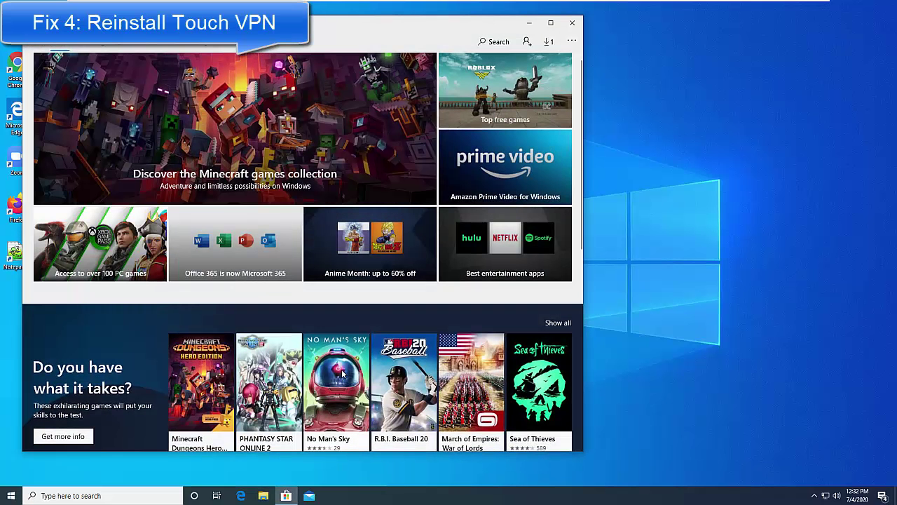
# - Search the store for "Touchvpn" and install the TouchVPN app from its product page
pyautogui.click(494, 41)
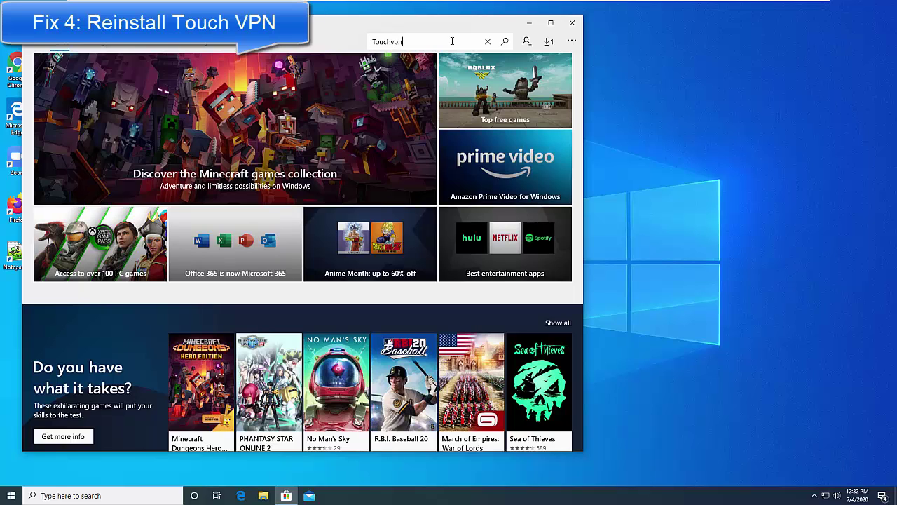
pyautogui.press('Return')
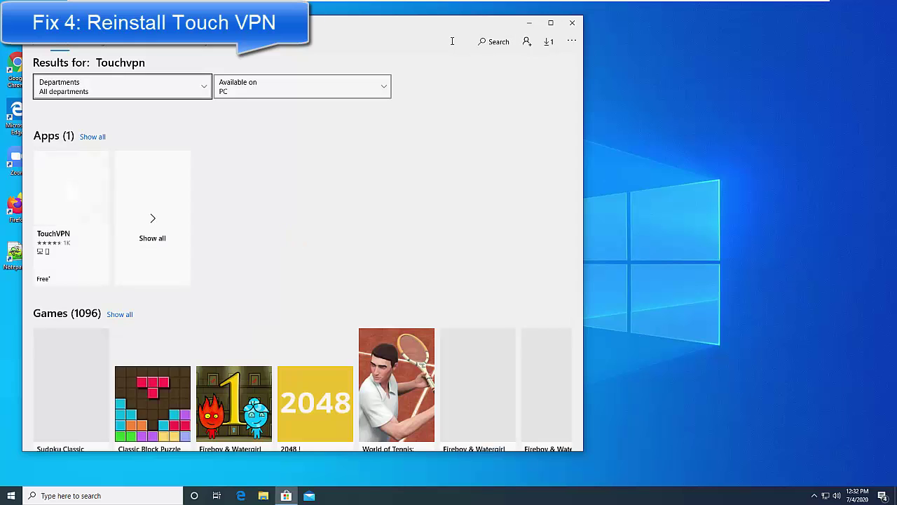
pyautogui.click(83, 180)
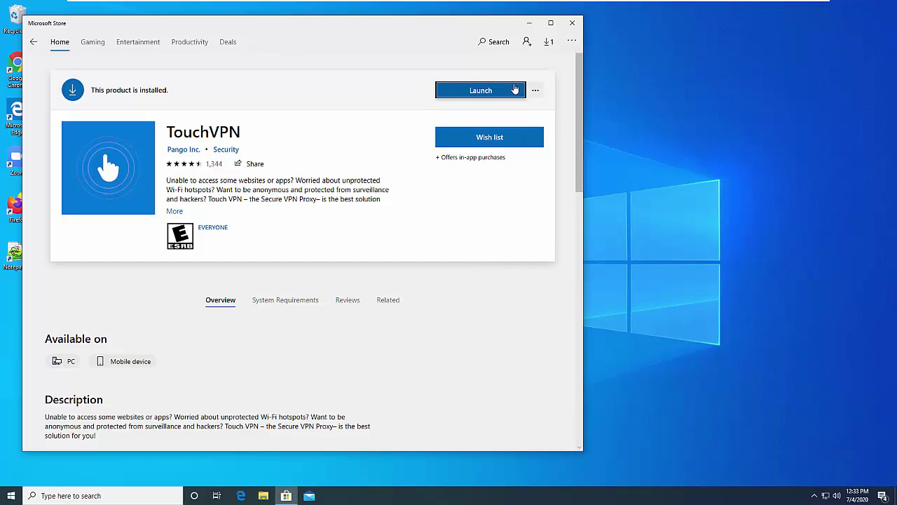
# - Launch the reinstalled TouchVPN app and choose Spain as the connection location
pyautogui.click(515, 89)
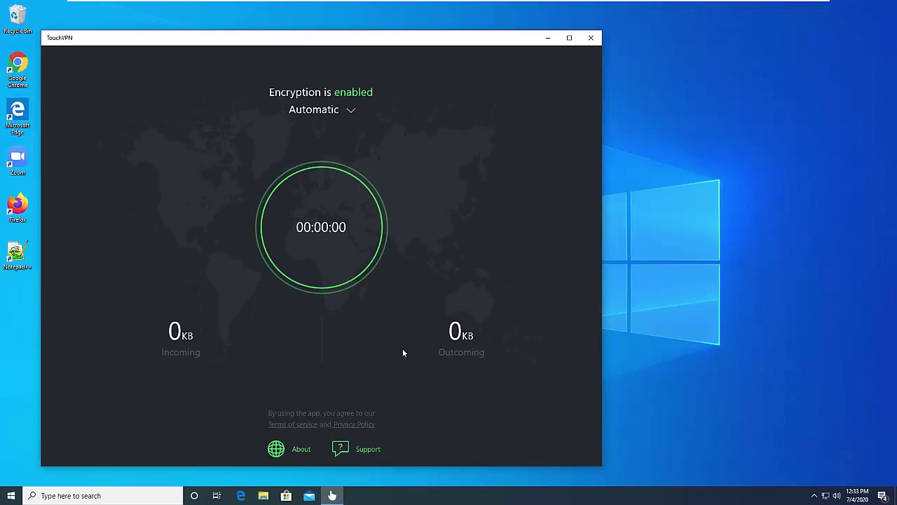
pyautogui.click(353, 111)
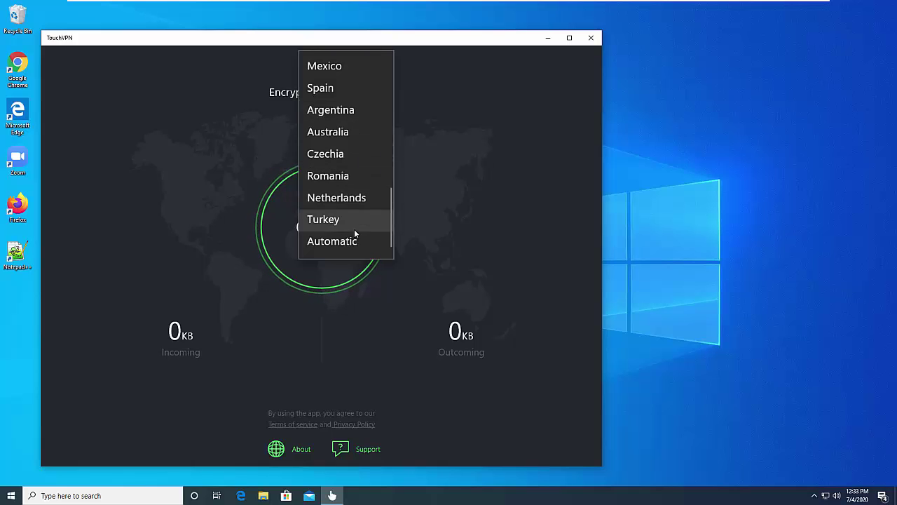
pyautogui.click(327, 90)
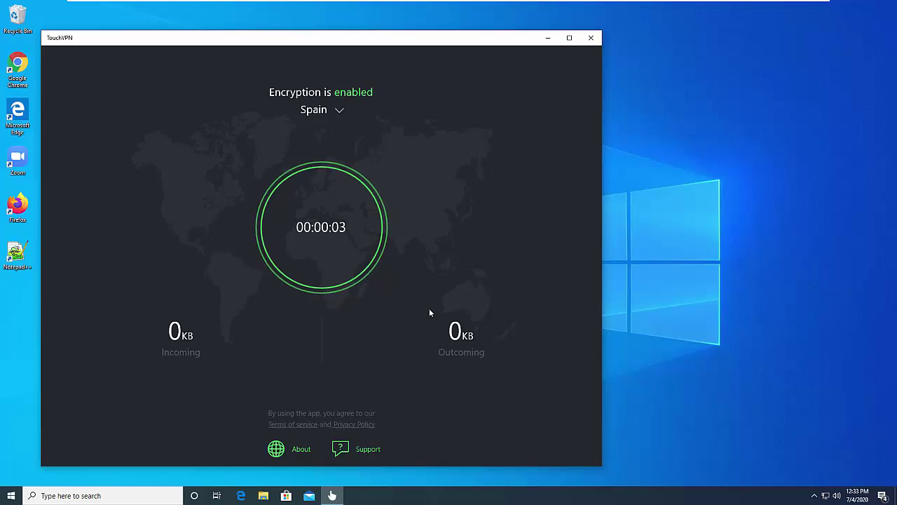
pyautogui.moveTo(686, 4)
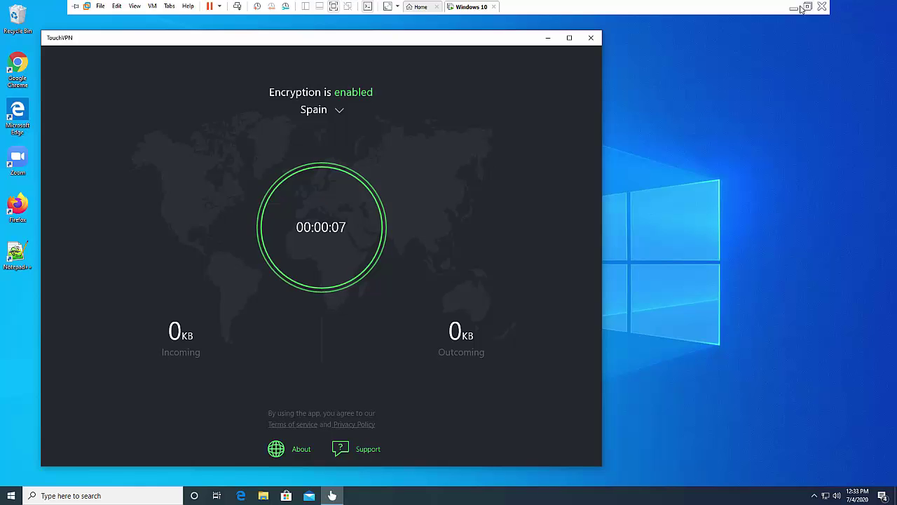